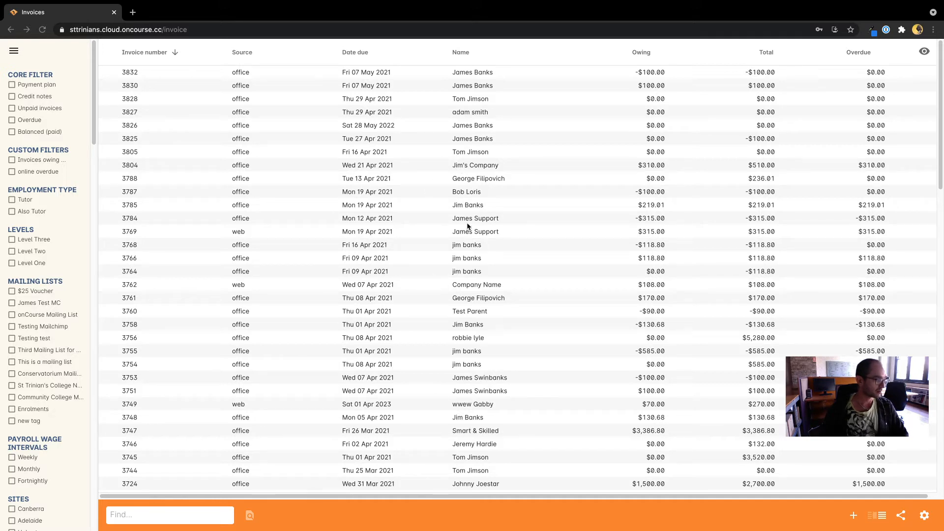
# - Search the invoices list for invoice number 3769
pyautogui.click(413, 230)
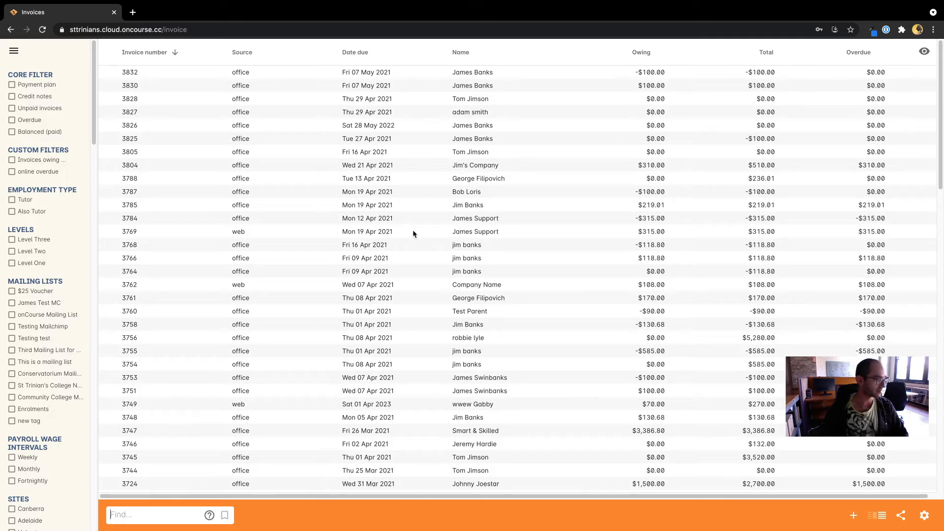
pyautogui.click(140, 236)
pyautogui.click(167, 514)
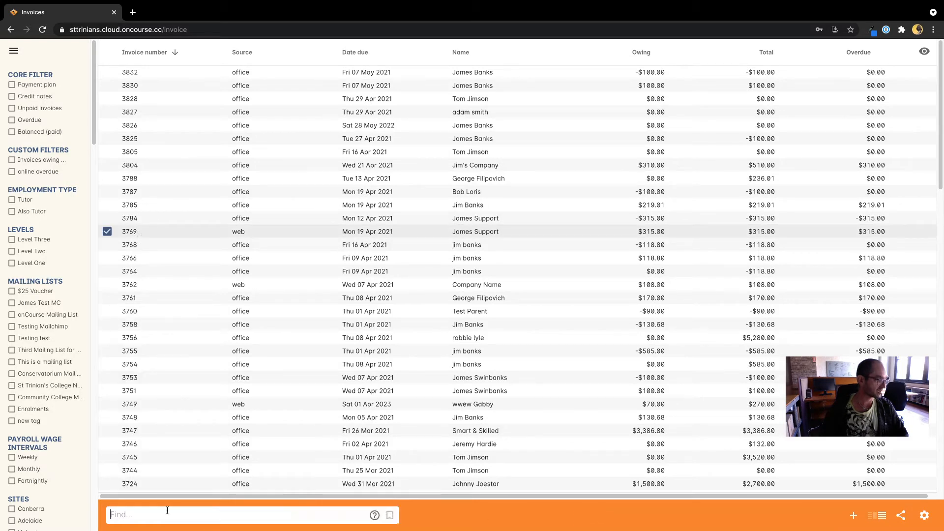
pyautogui.write('3769')
pyautogui.press('Return')
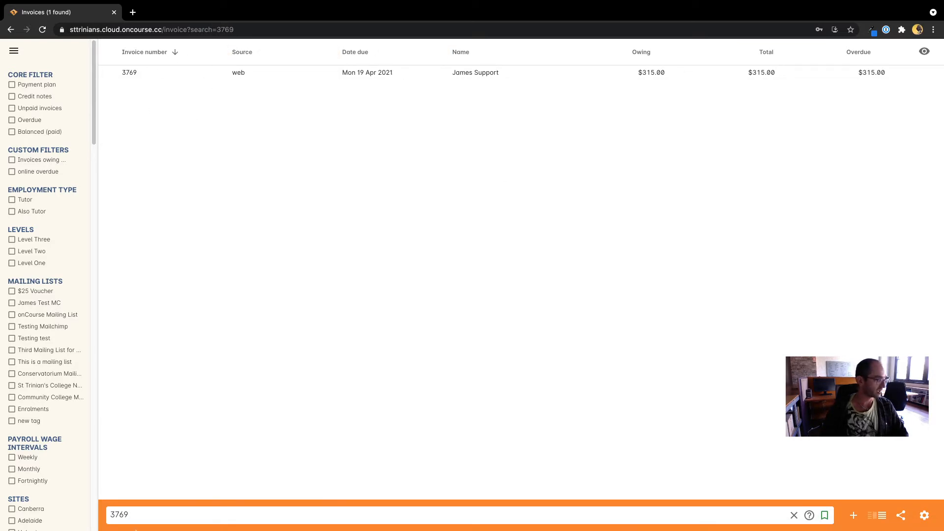
# - Replace the 3769 search term with the customer's surname
pyautogui.moveTo(138, 513); pyautogui.dragTo(54, 515)
pyautogui.press('BackSpace')
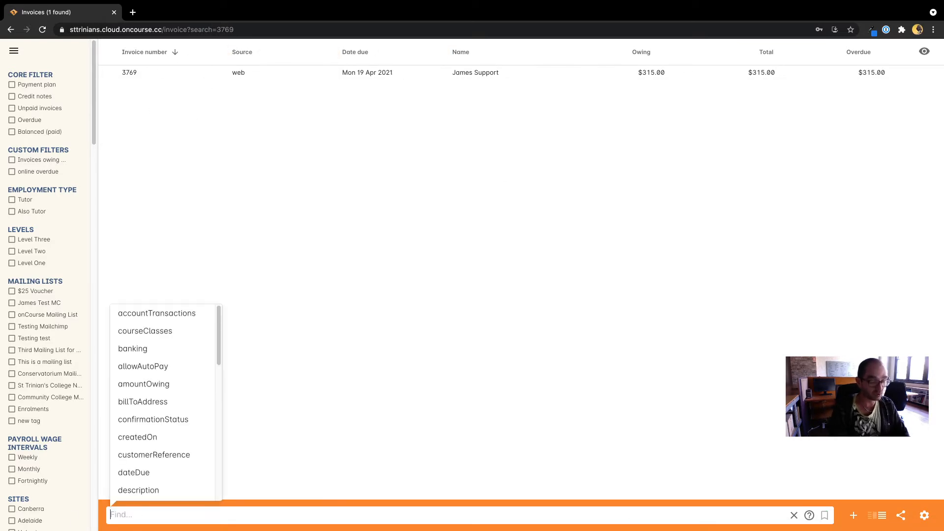
pyautogui.write('banks')
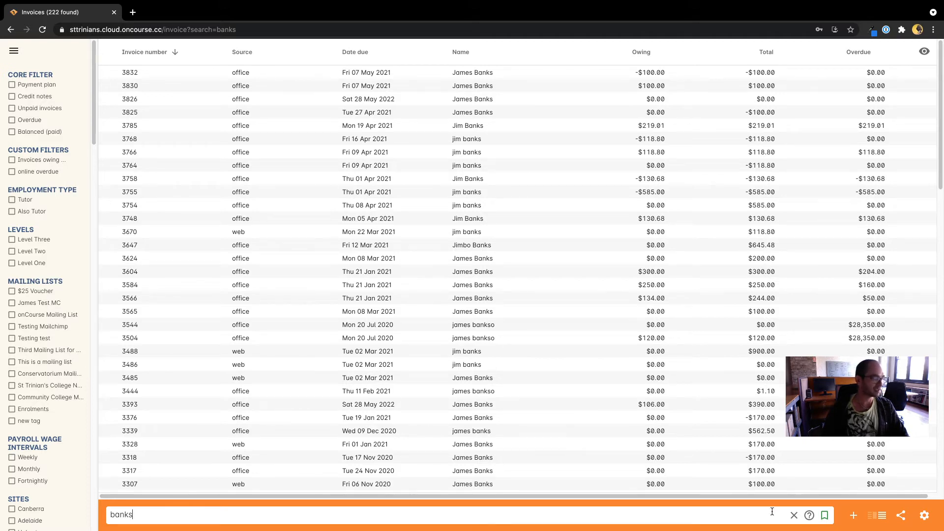
# - Clear the old search, search invoices by the customer's surname, and select invoice 3604
pyautogui.click(794, 515)
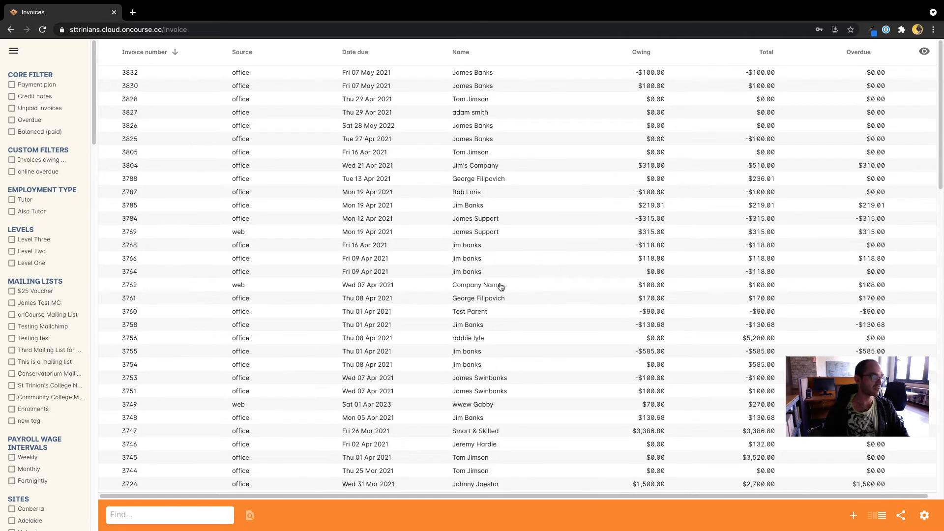
pyautogui.click(159, 520)
pyautogui.write('banks')
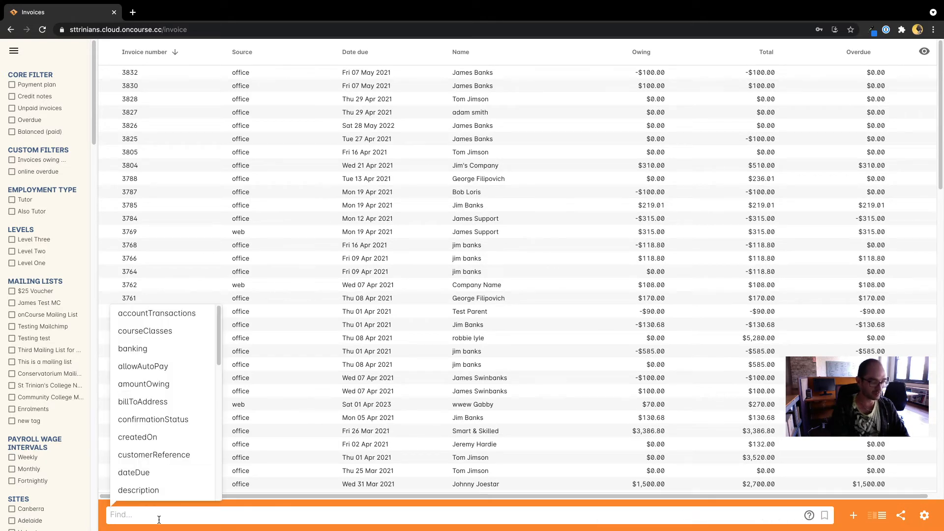
pyautogui.press('Return')
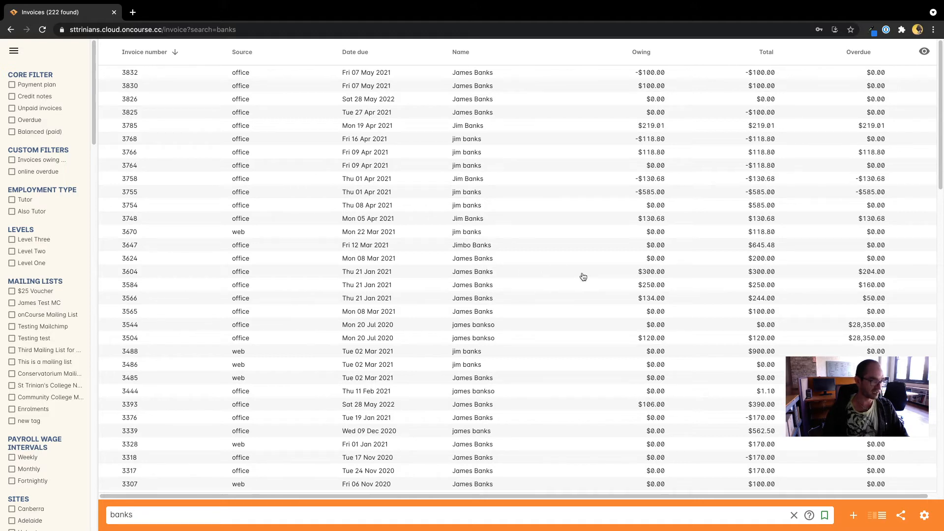
pyautogui.click(517, 277)
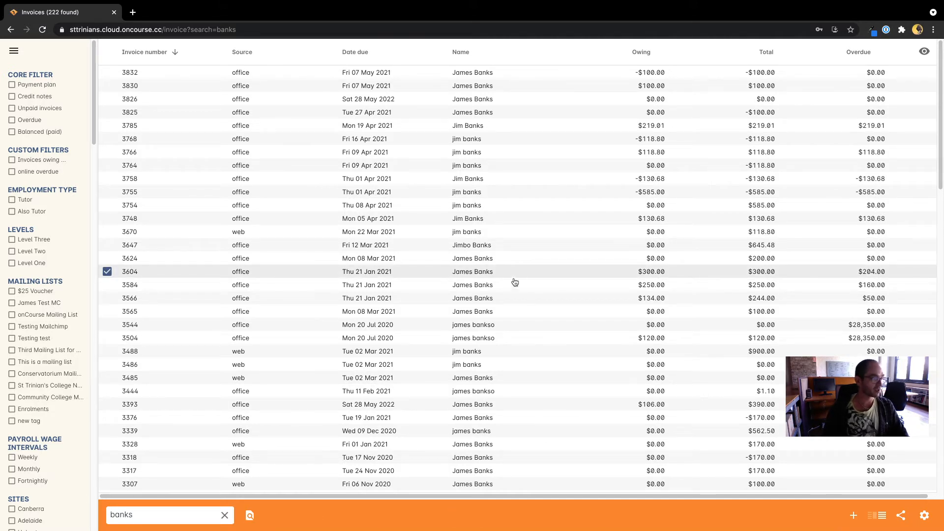
# - Choose Apply payment in from the More options menu for invoice 3604
pyautogui.click(925, 517)
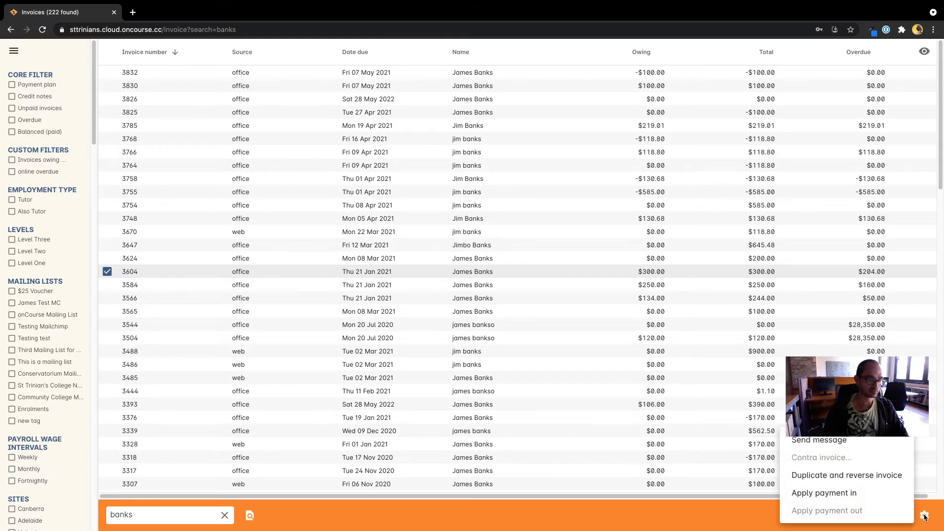
pyautogui.click(818, 494)
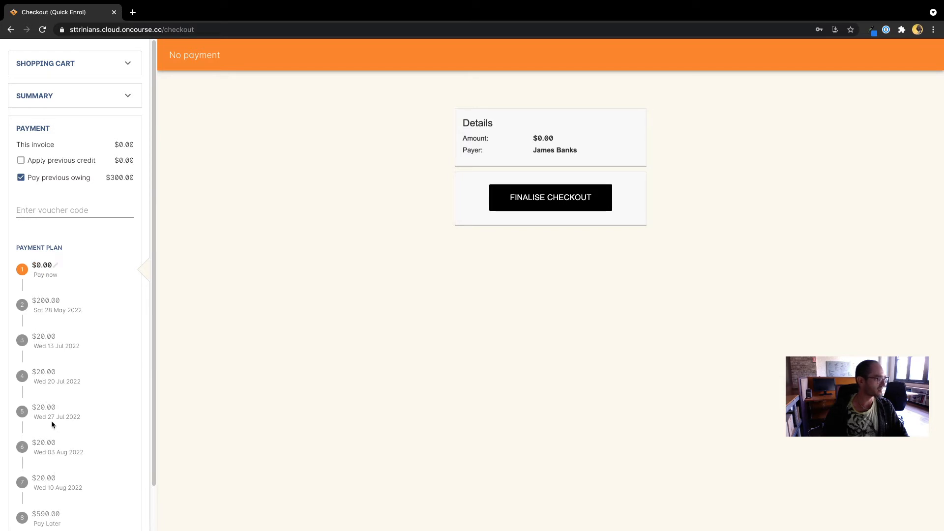
# - Set the pay-now amount to $300 and show the previous owing invoices
pyautogui.click(42, 267)
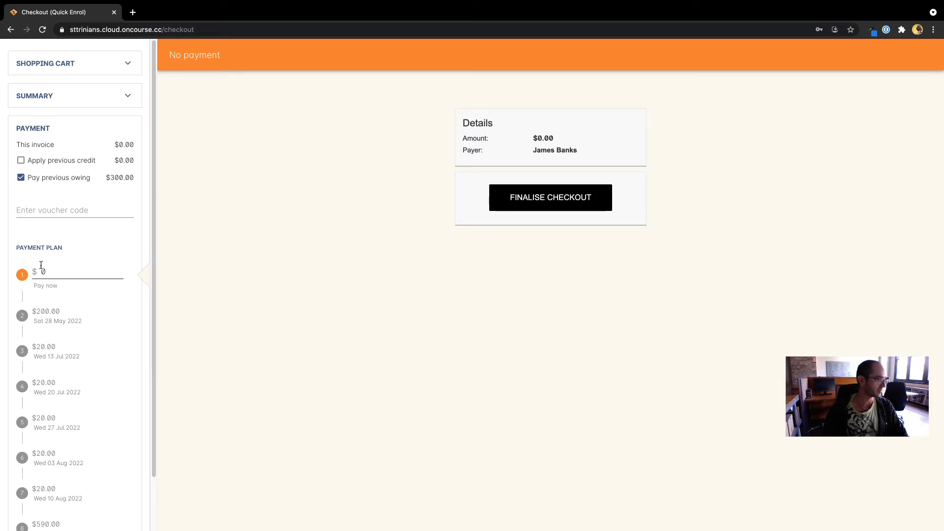
pyautogui.press('BackSpace')
pyautogui.write('300')
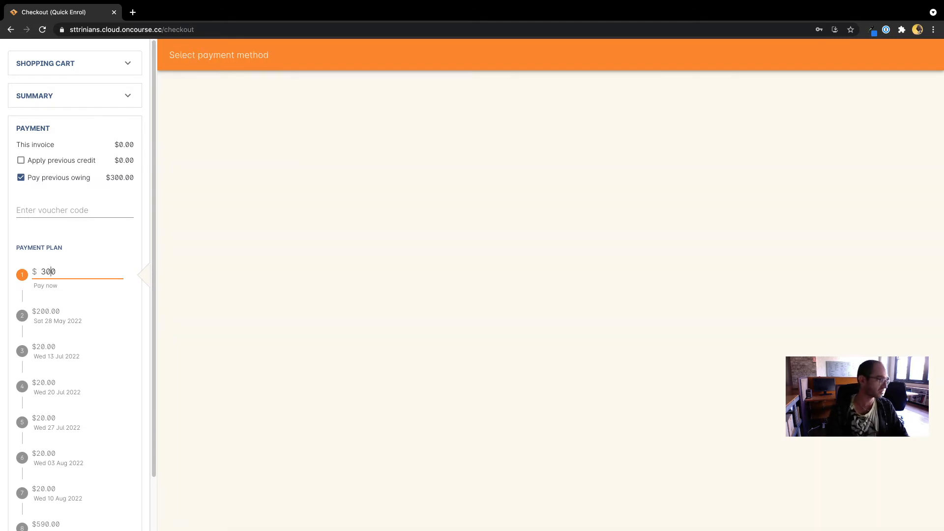
pyautogui.click(222, 297)
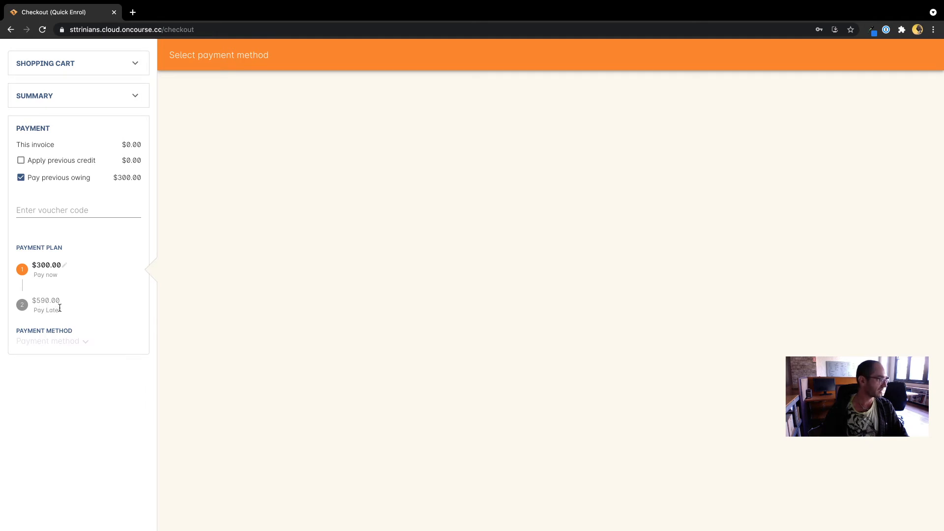
pyautogui.click(70, 180)
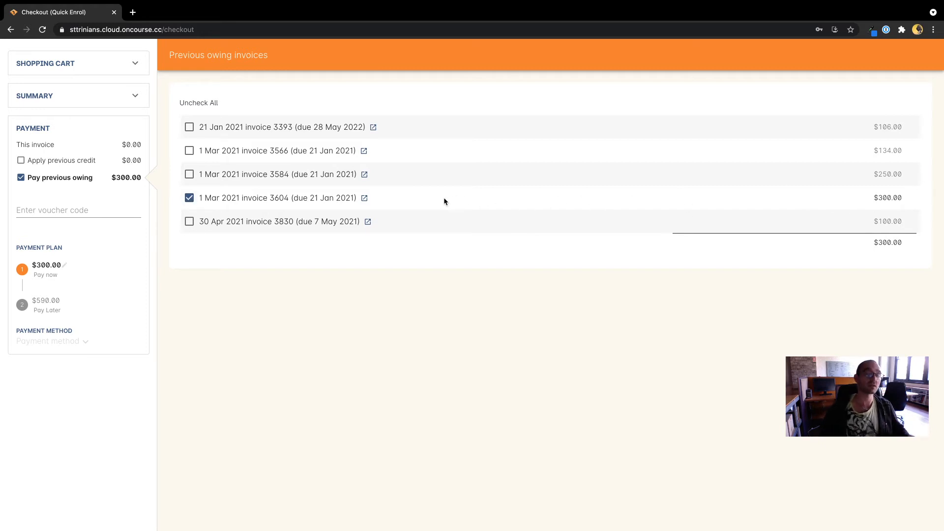
# - Include invoices 3830, 3584, 3566 and 3393, then exclude them again, leaving only 3604
pyautogui.click(189, 222)
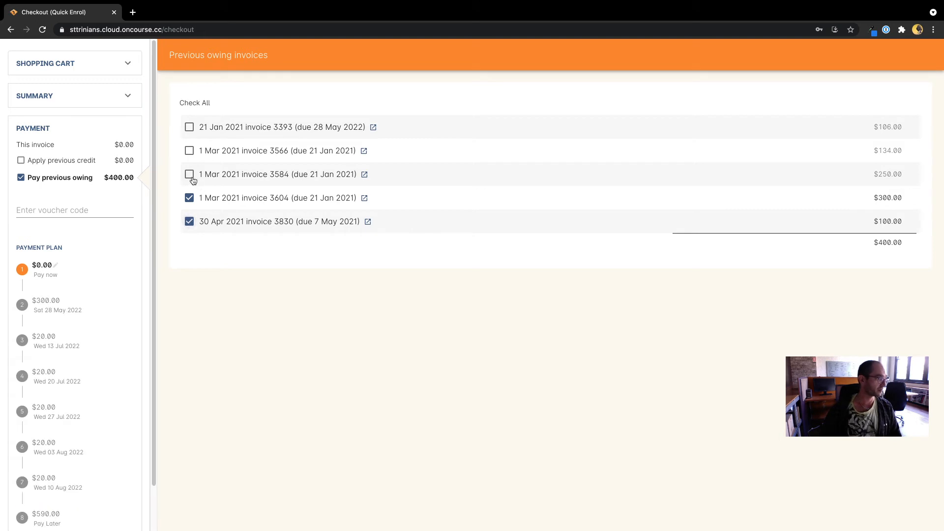
pyautogui.click(189, 174)
pyautogui.click(190, 150)
pyautogui.click(189, 127)
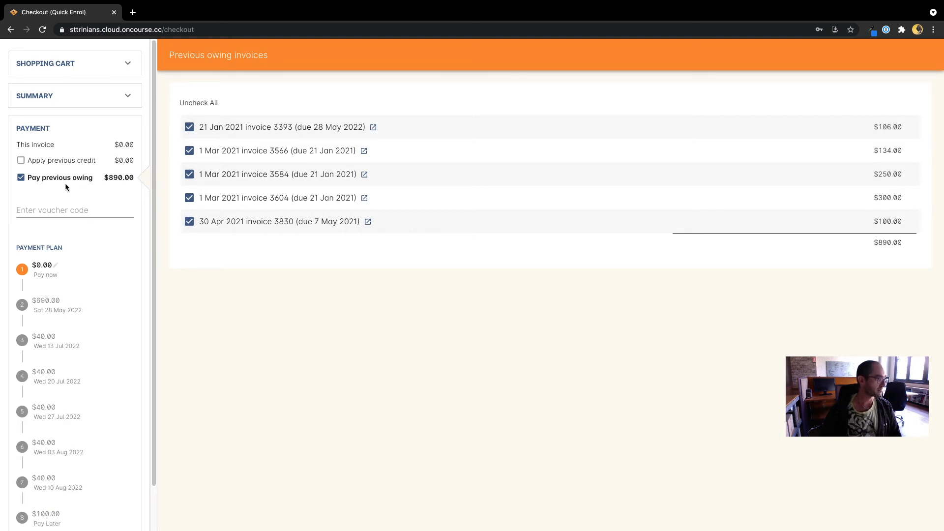
pyautogui.click(190, 127)
pyautogui.click(189, 151)
pyautogui.click(190, 175)
pyautogui.click(189, 221)
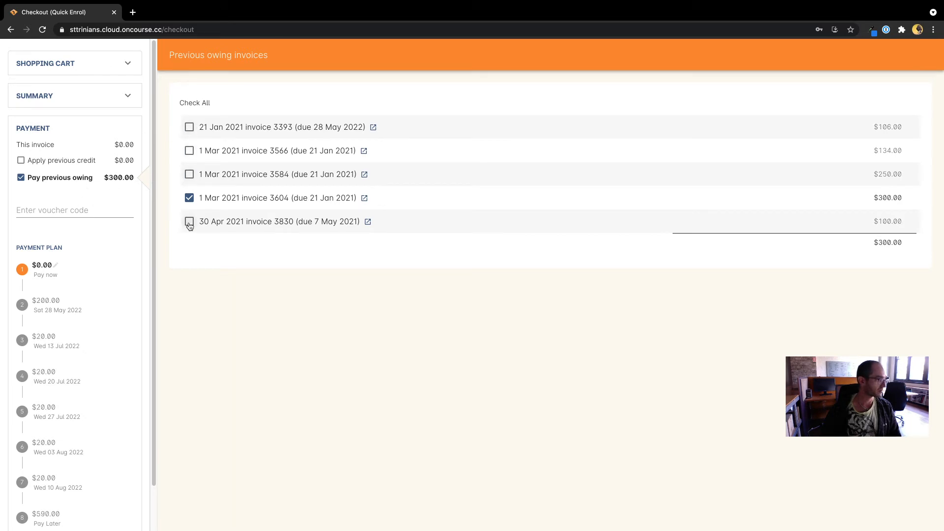
pyautogui.click(53, 267)
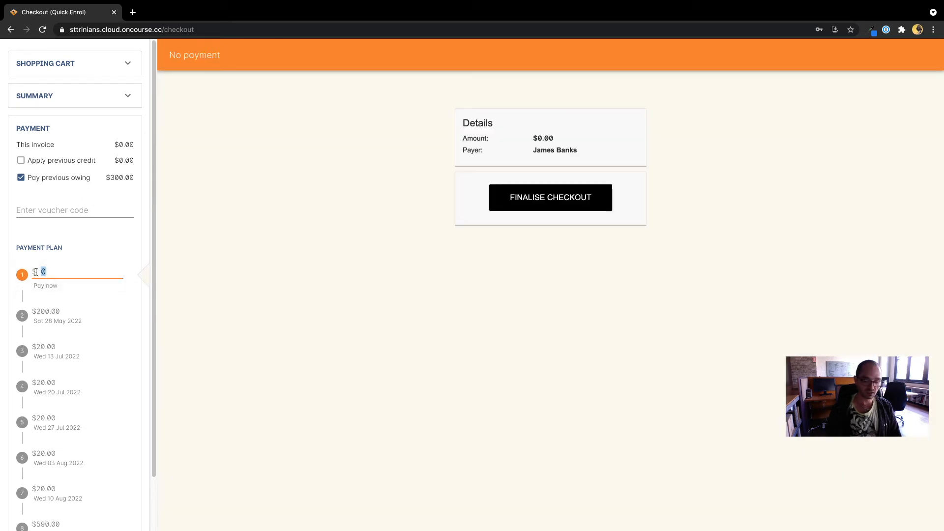
# - Re-enter $300 to pay now and review the $100.00 credit note 3832, leaving it unapplied
pyautogui.press('BackSpace')
pyautogui.write('300')
pyautogui.click(170, 292)
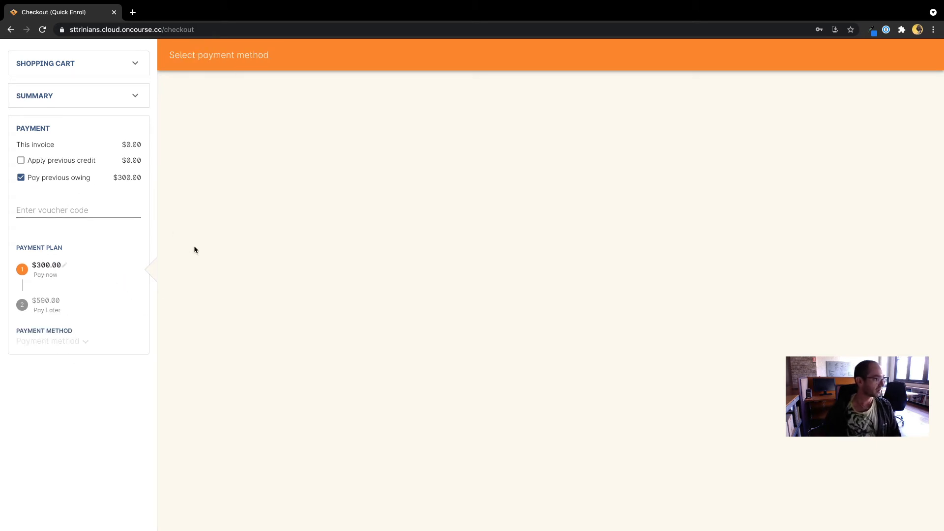
pyautogui.click(60, 163)
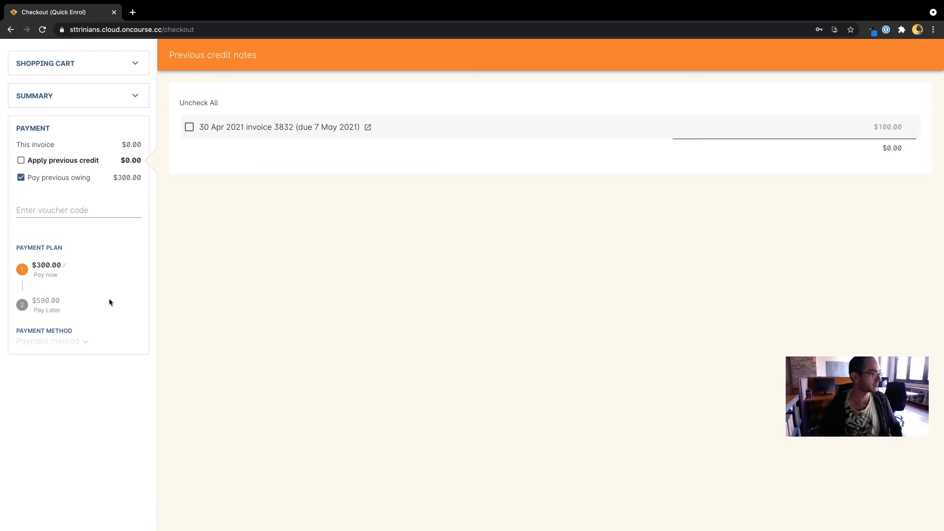
# - Pay the $300 in cash and finalise the checkout
pyautogui.click(44, 342)
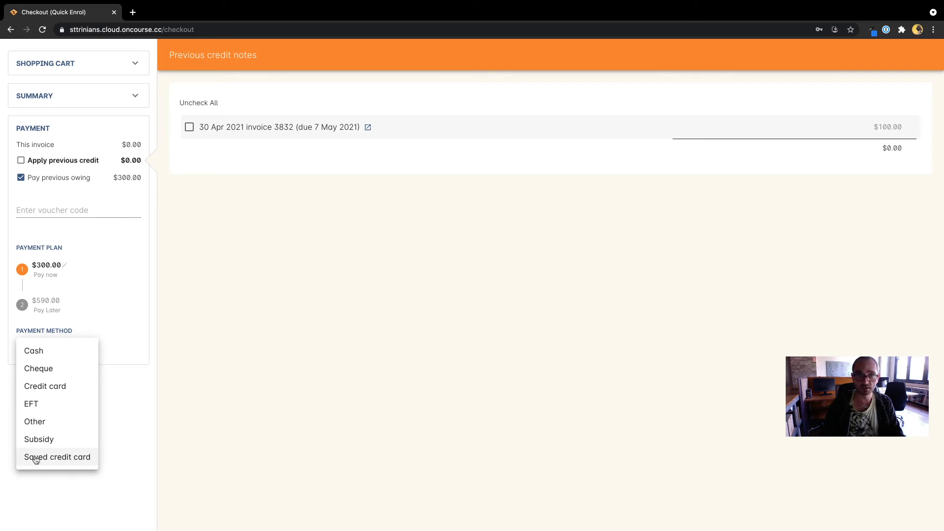
pyautogui.click(39, 353)
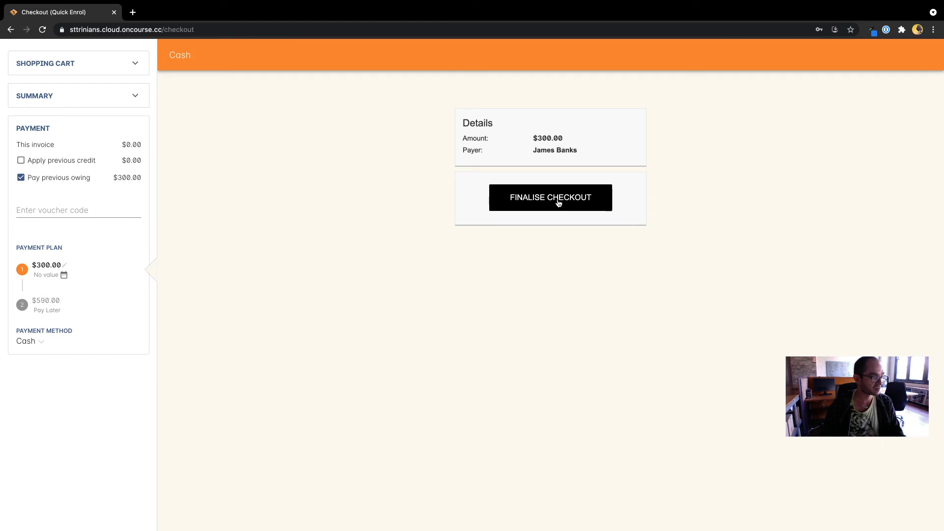
pyautogui.click(543, 204)
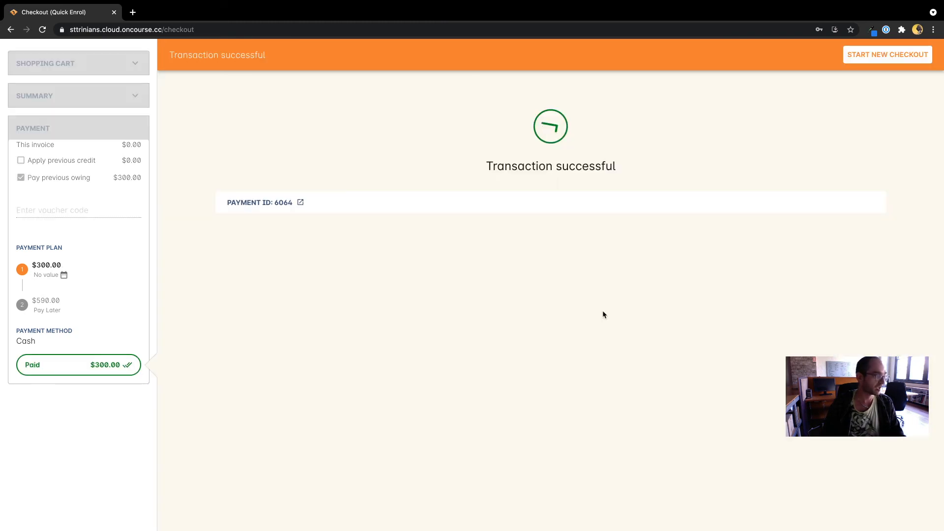
# - Open payment 6064's record showing the $300 cash payment applied to invoice 3604
pyautogui.click(301, 202)
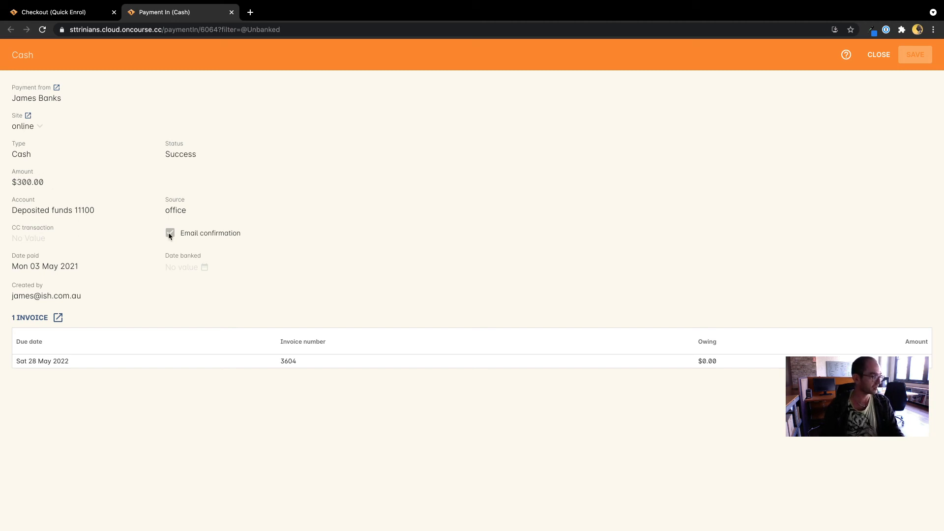
pyautogui.moveTo(166, 210); pyautogui.dragTo(165, 207)
pyautogui.click(153, 144)
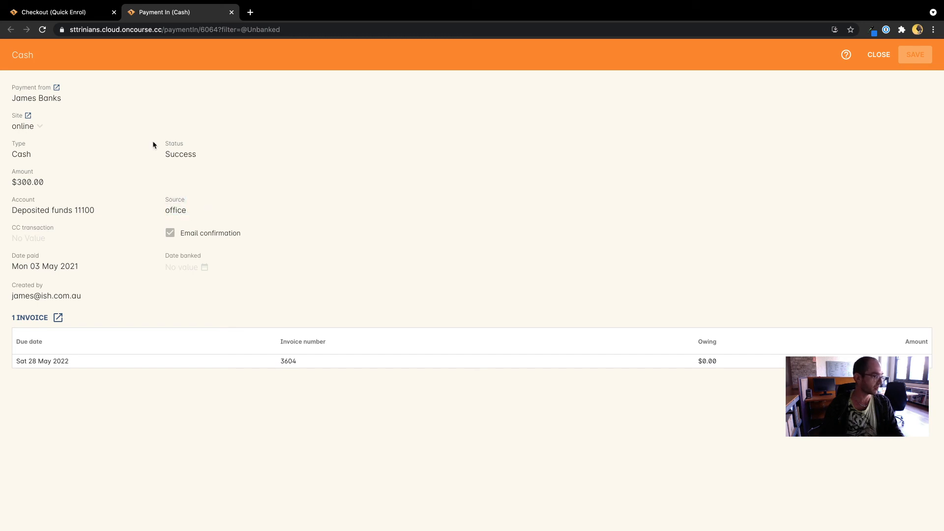
pyautogui.click(206, 151)
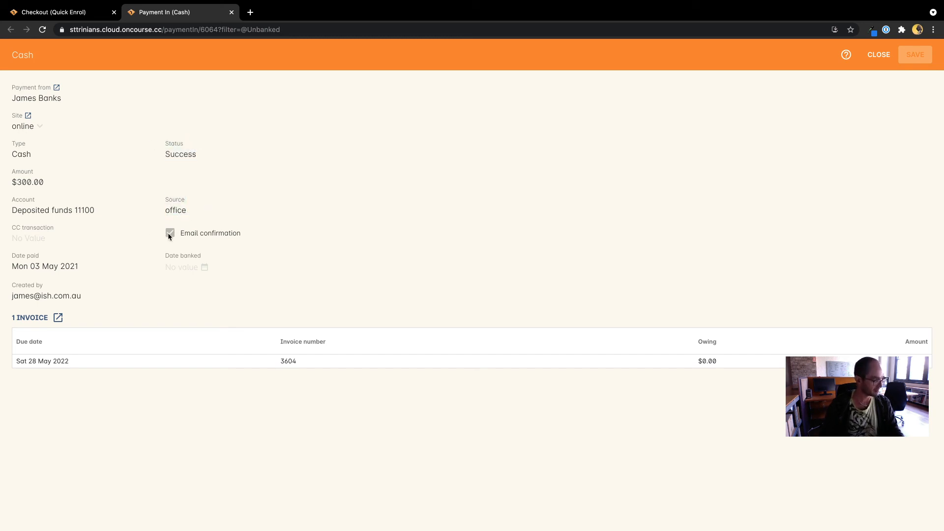